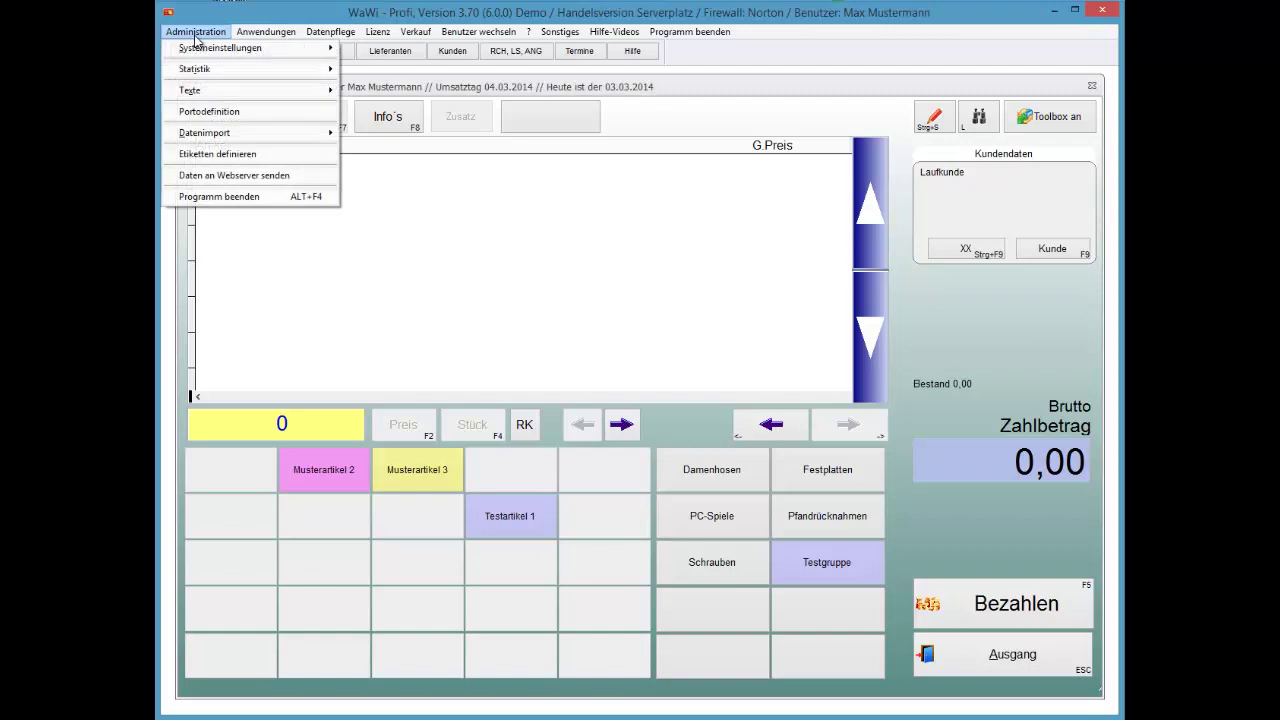
Enable manual price changes (manuelle Preisänderung) in the register's behaviour and appearance system settings, and close the settings.
mouse_move(197, 44)
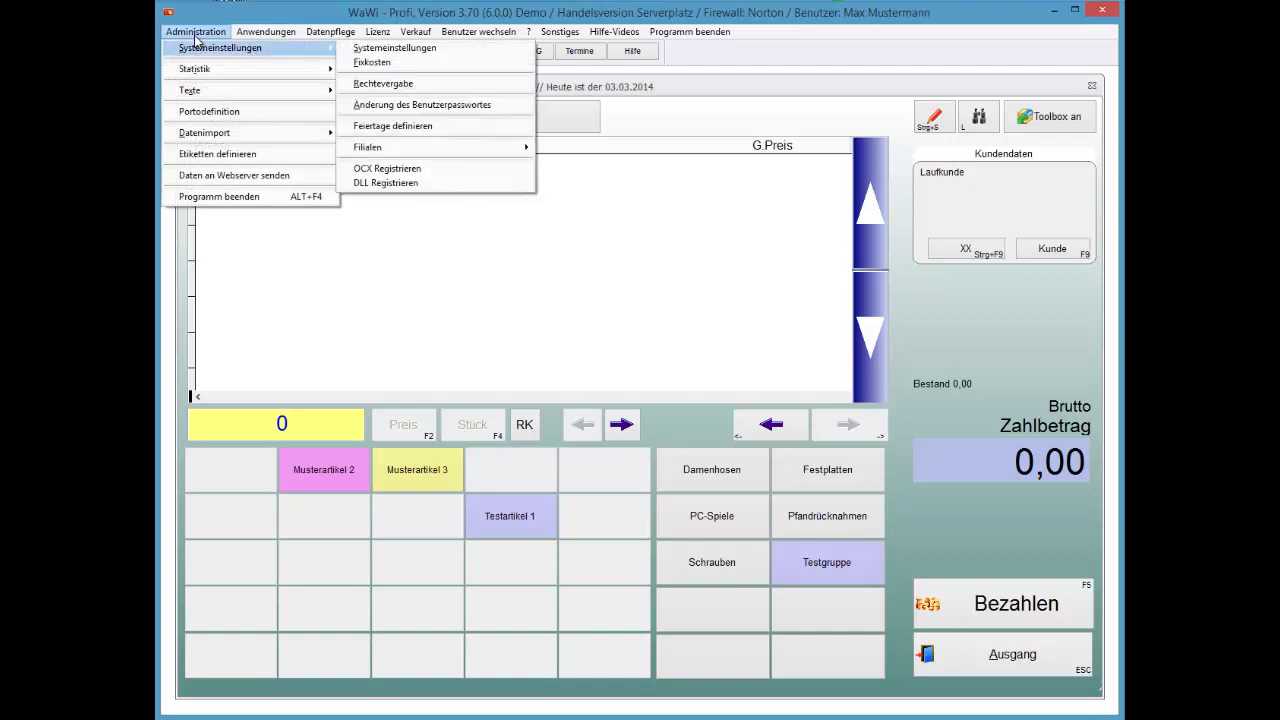
key(Right)
key(Return)
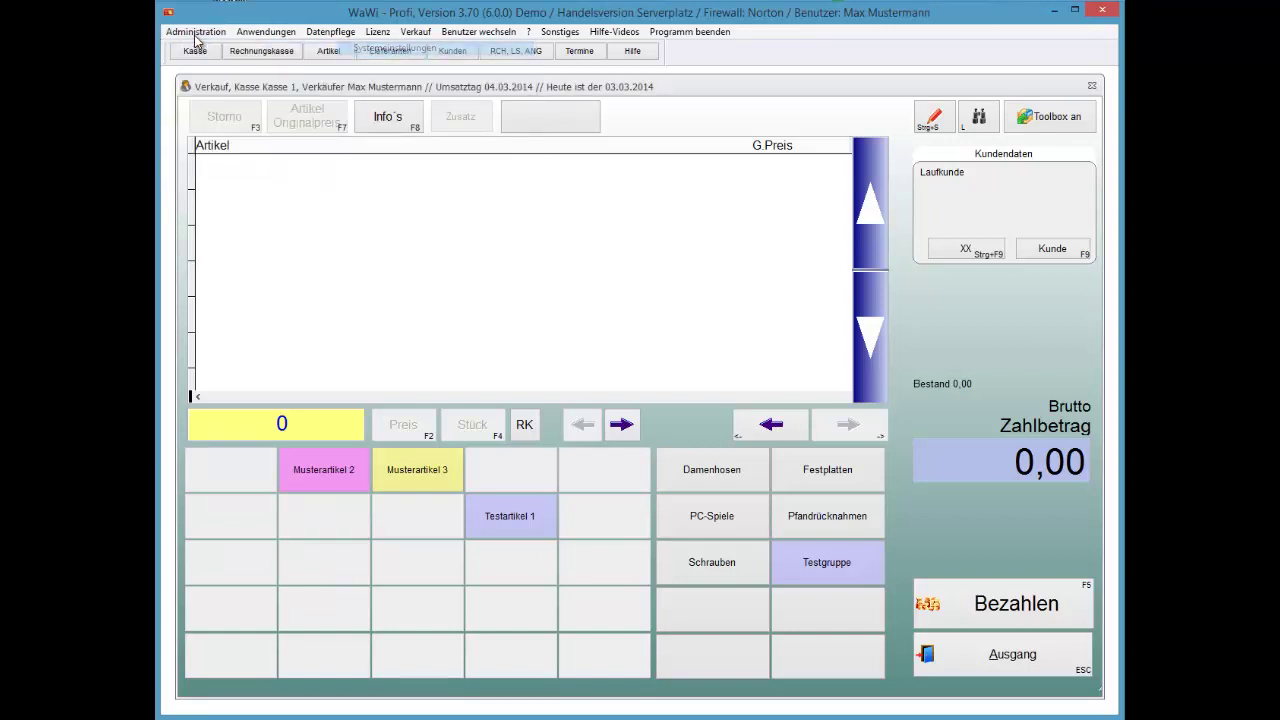
click(558, 131)
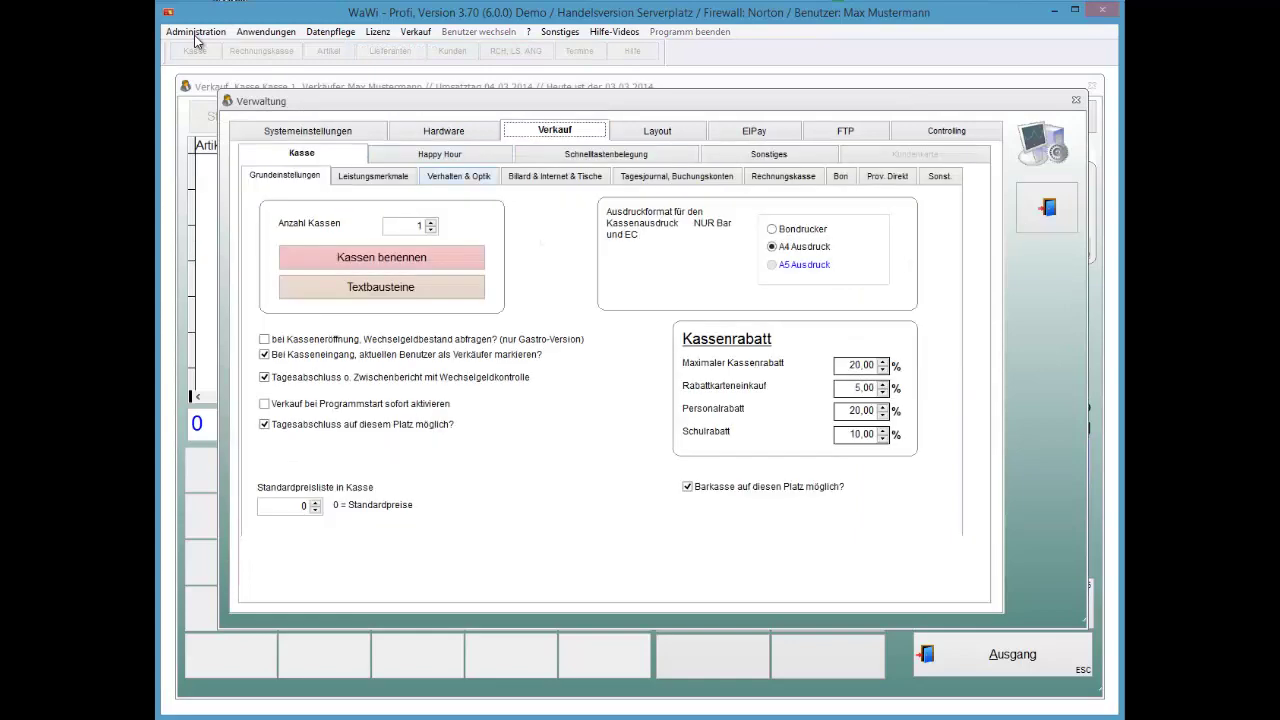
click(458, 176)
click(262, 204)
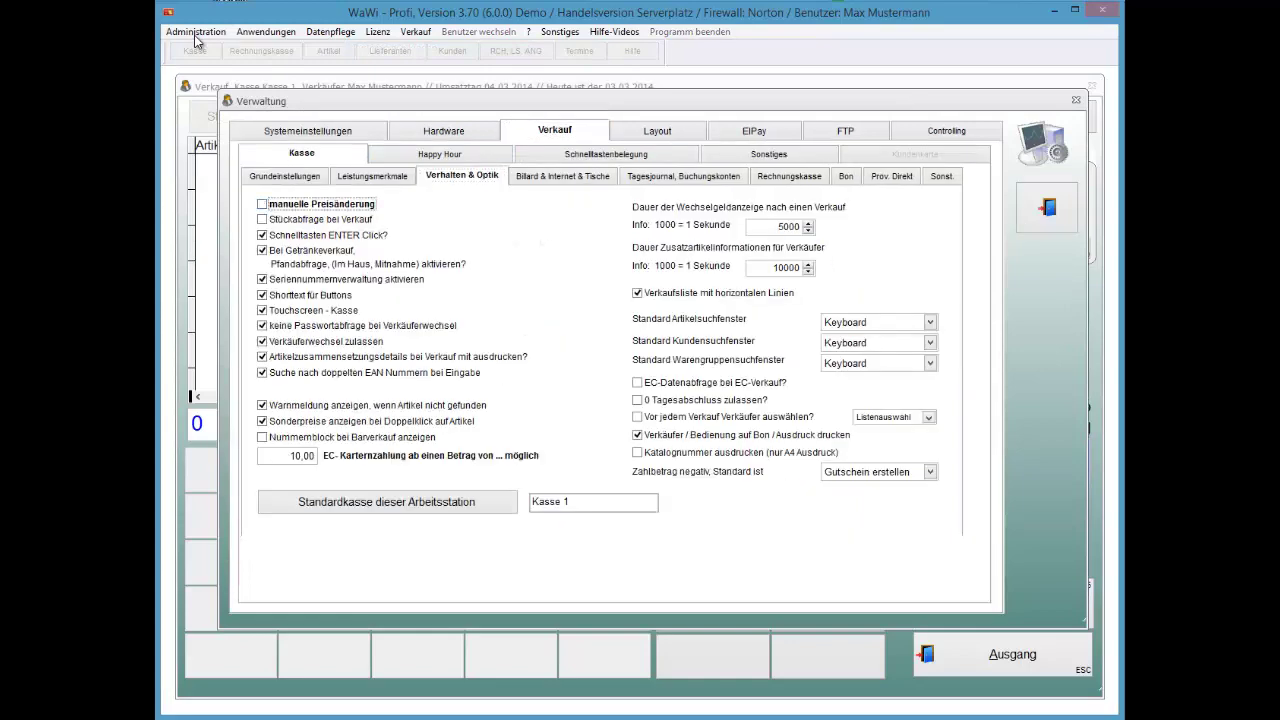
key(space)
key(Escape)
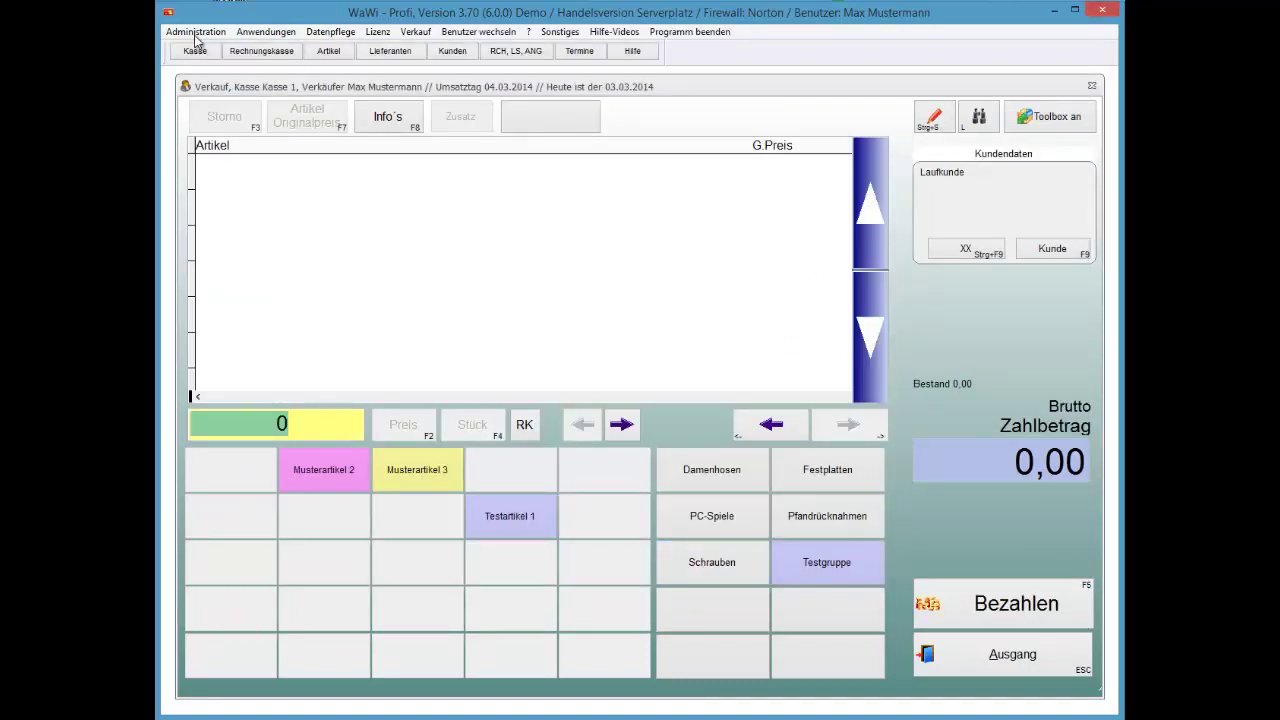
Add Testartikel 1 at a price of 18 and Musterartikel 2 at 15,99 to the sale.
key(Return)
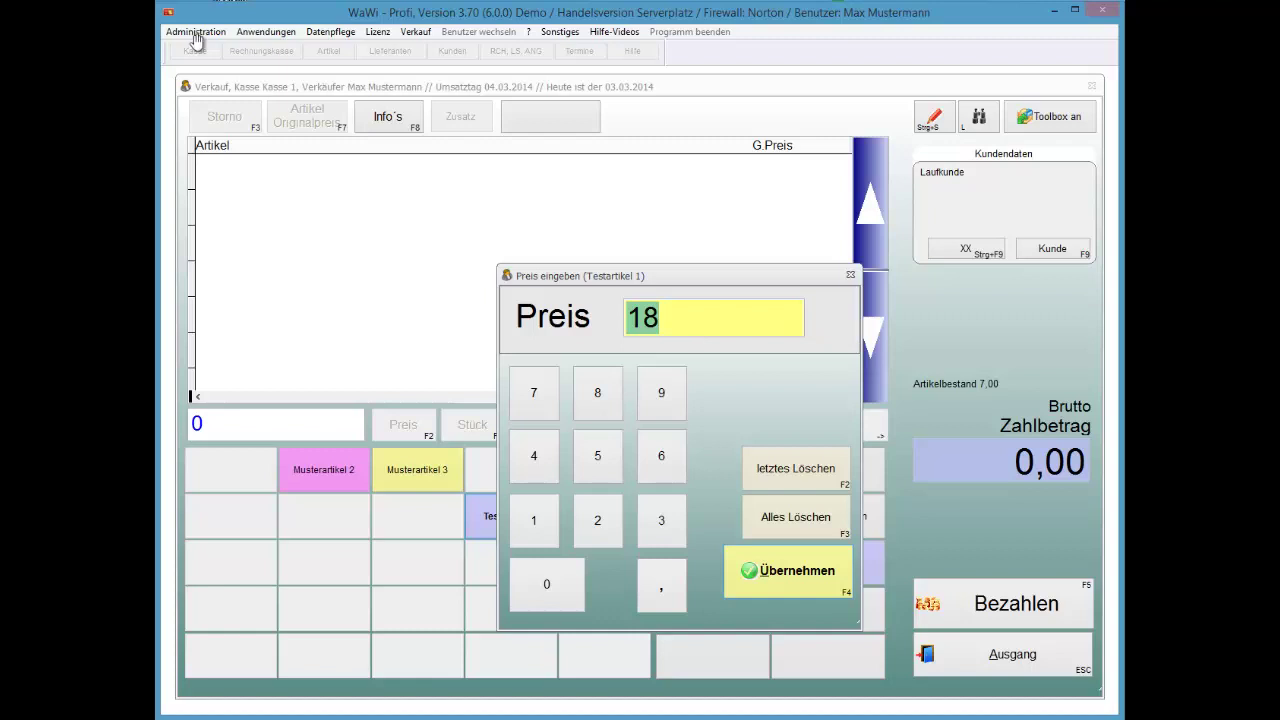
click(198, 44)
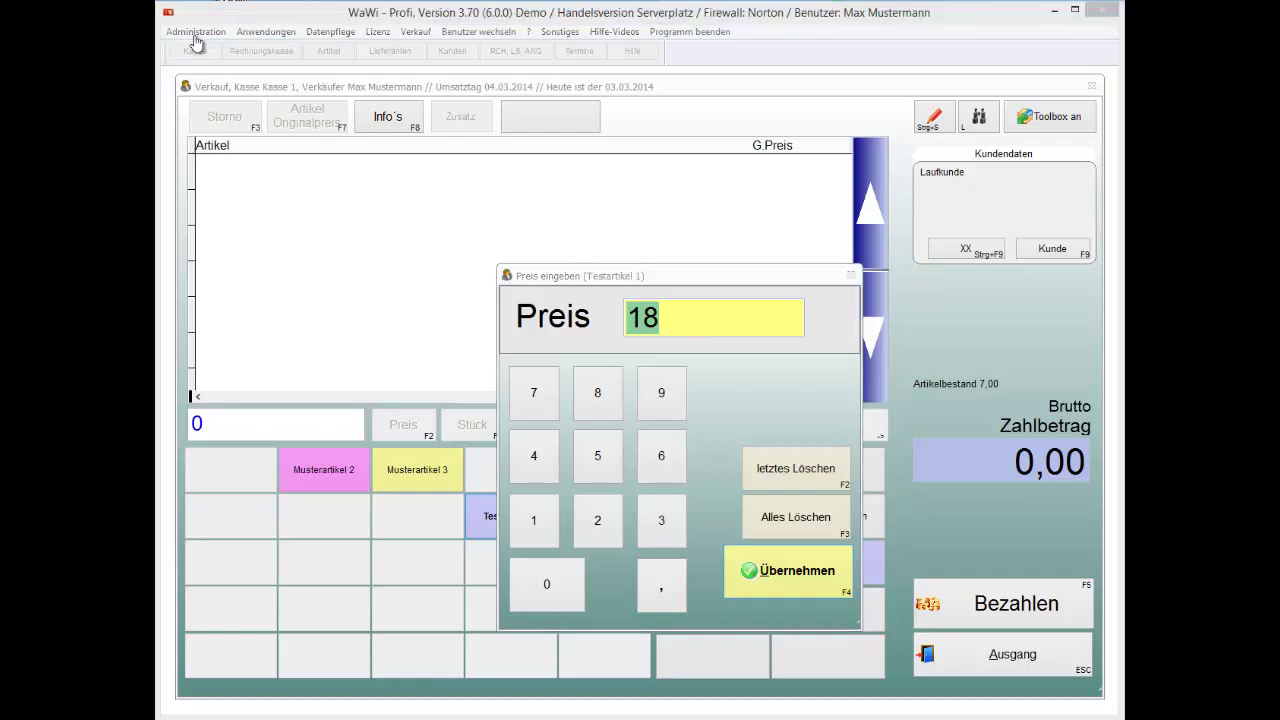
click(609, 275)
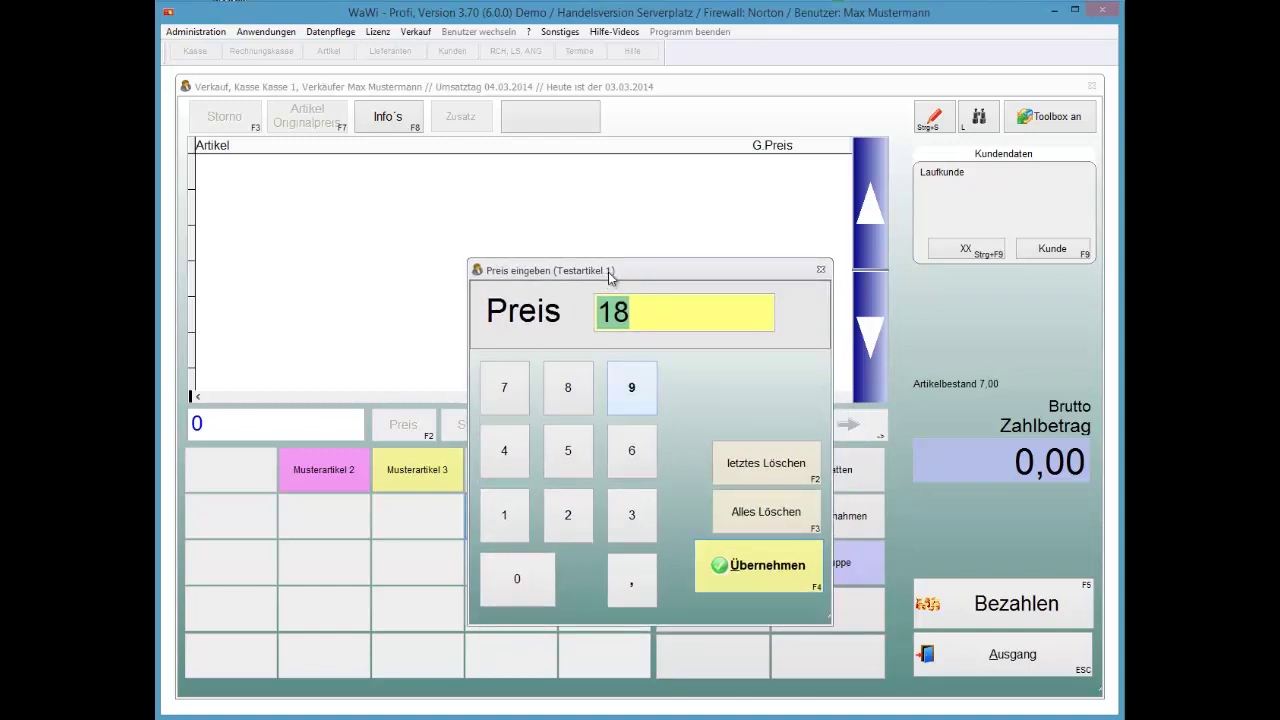
key(Return)
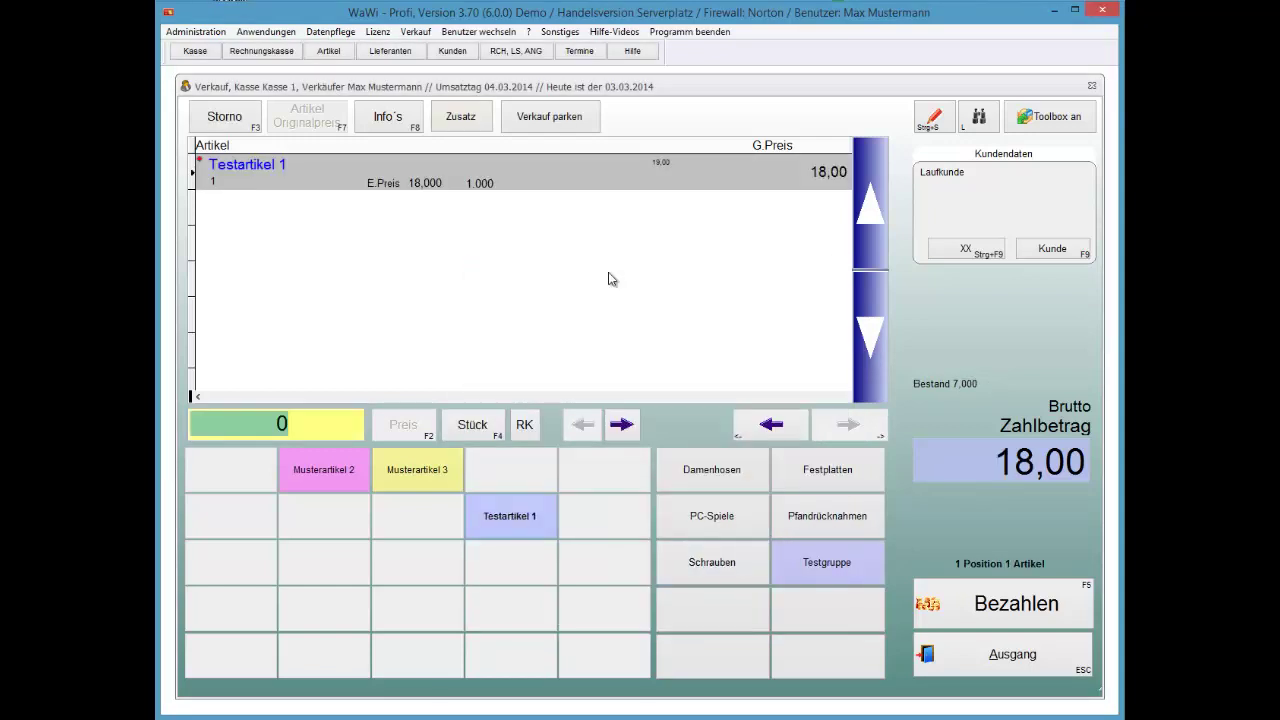
key(Tab)
key(Return)
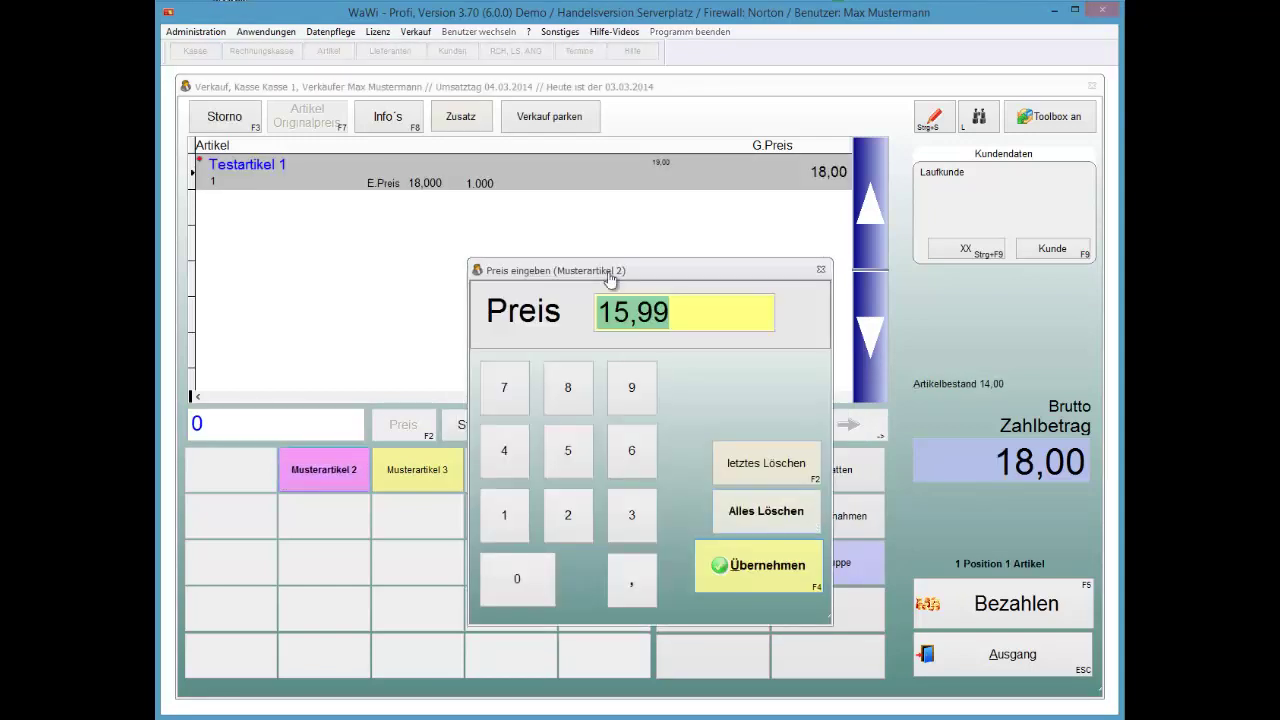
key(Return)
Add Musterartikel 3 to the sale with a manually entered price of 14.
key(Tab)
key(Return)
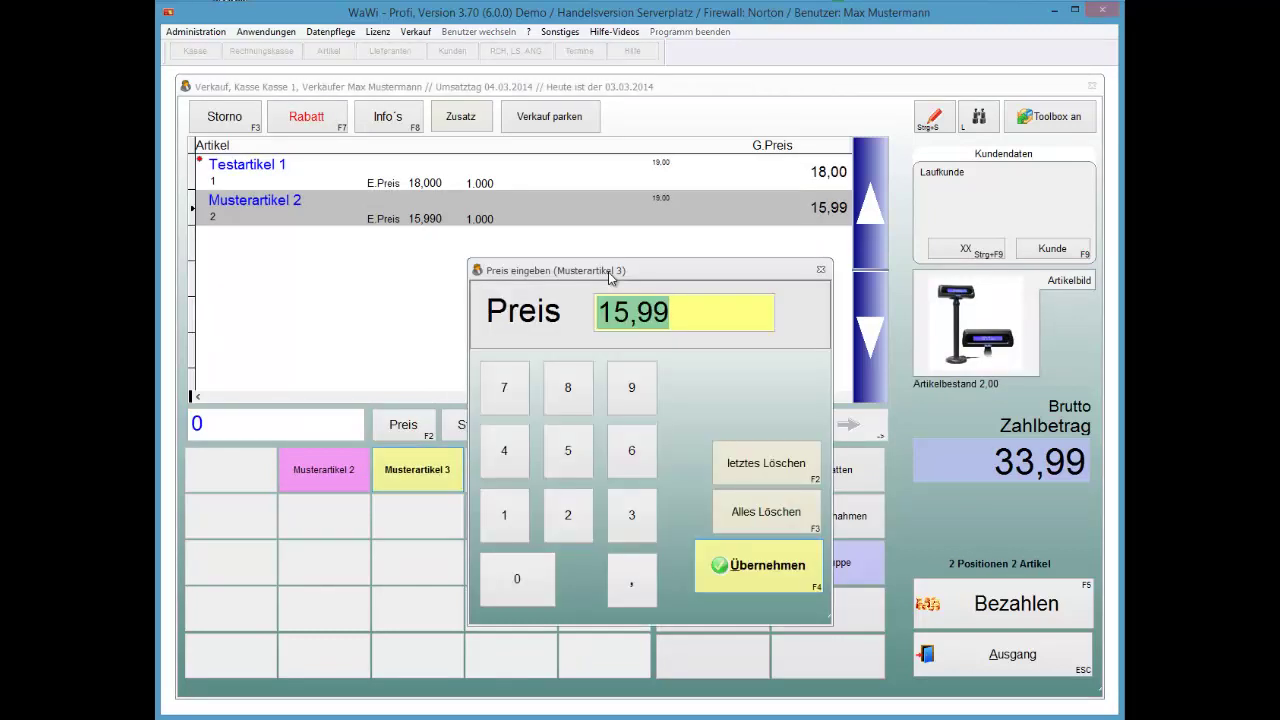
text(14)
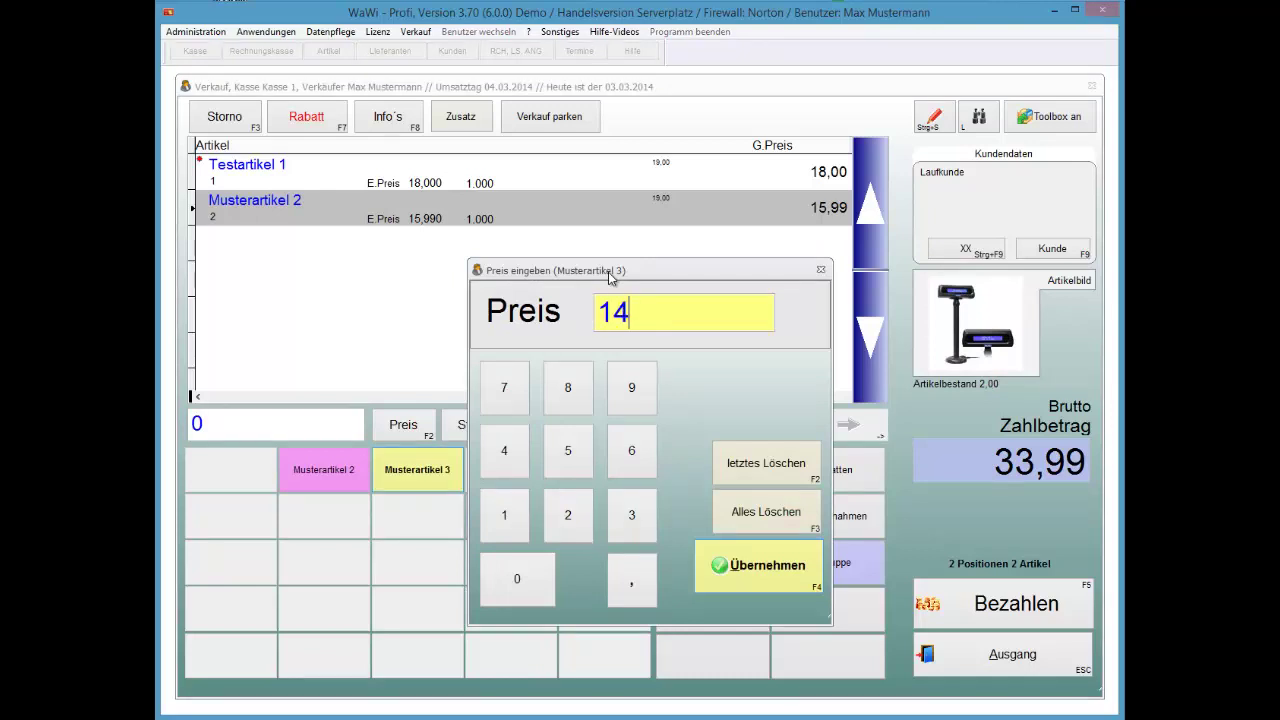
key(Return)
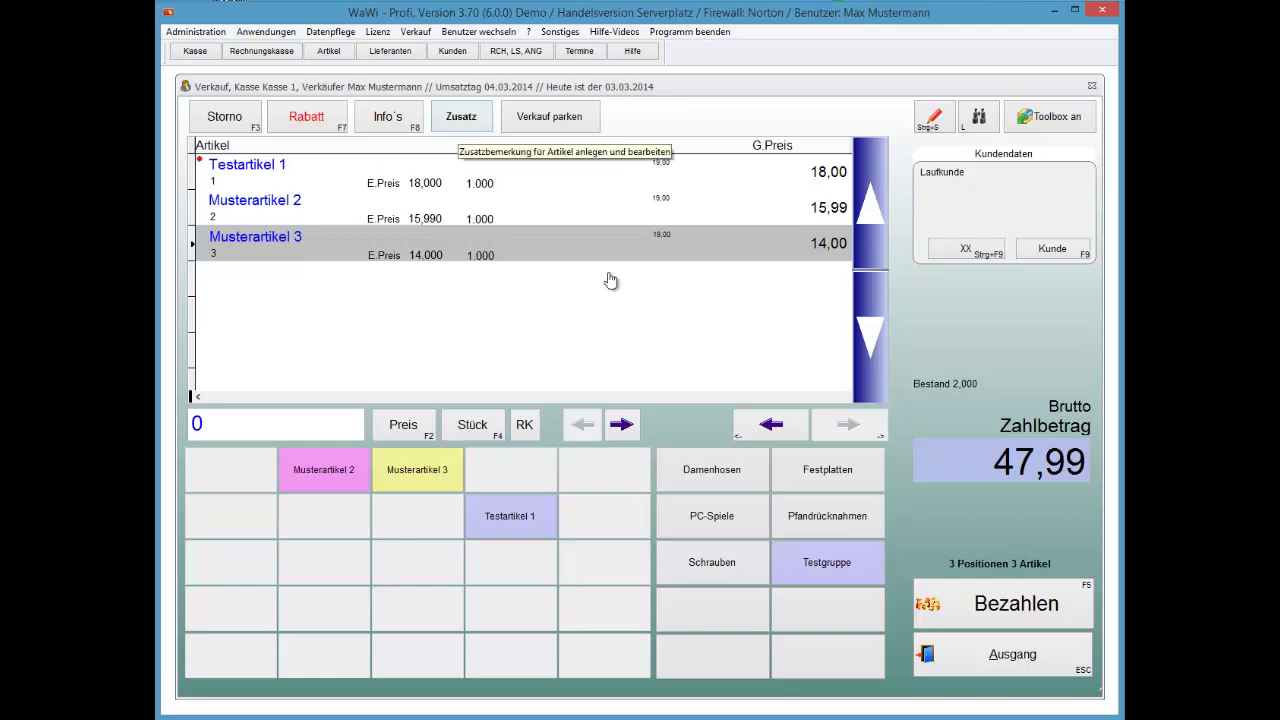
Start an additional note reading "SP, da defek" for Musterartikel 3 and discard it.
key(Return)
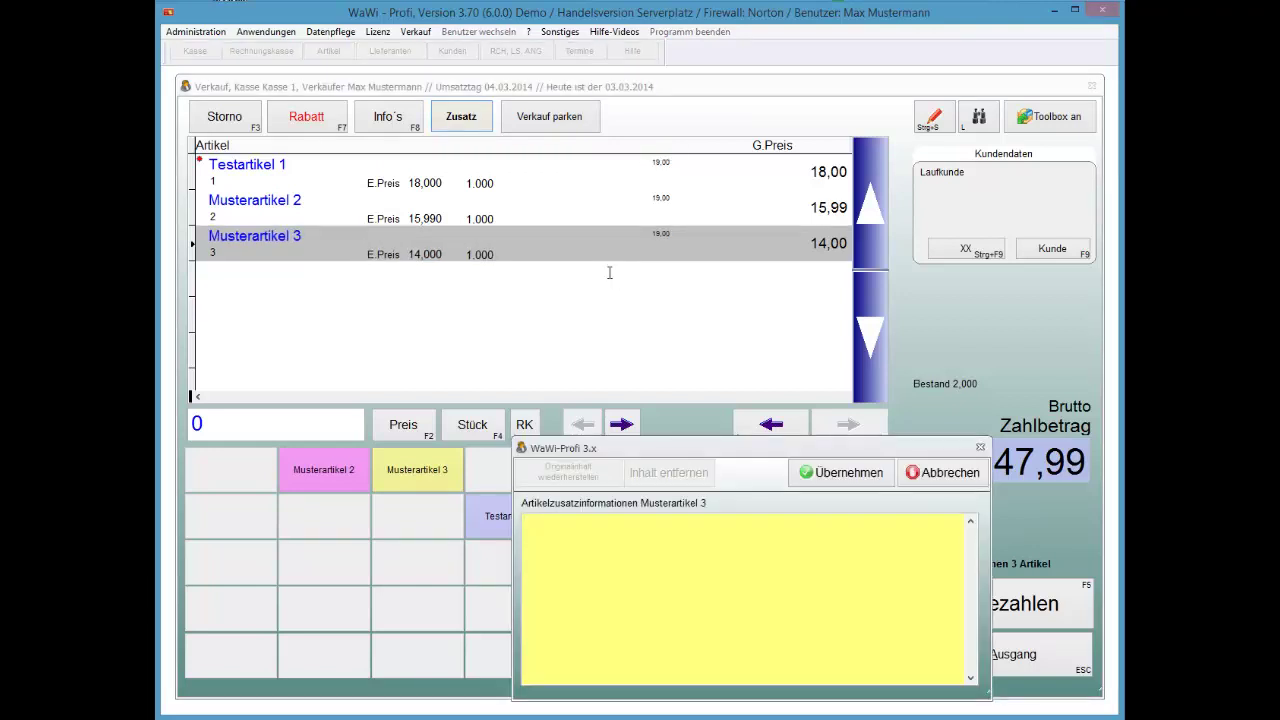
text(SP, da defek)
key(ctrl+a)
key(Escape)
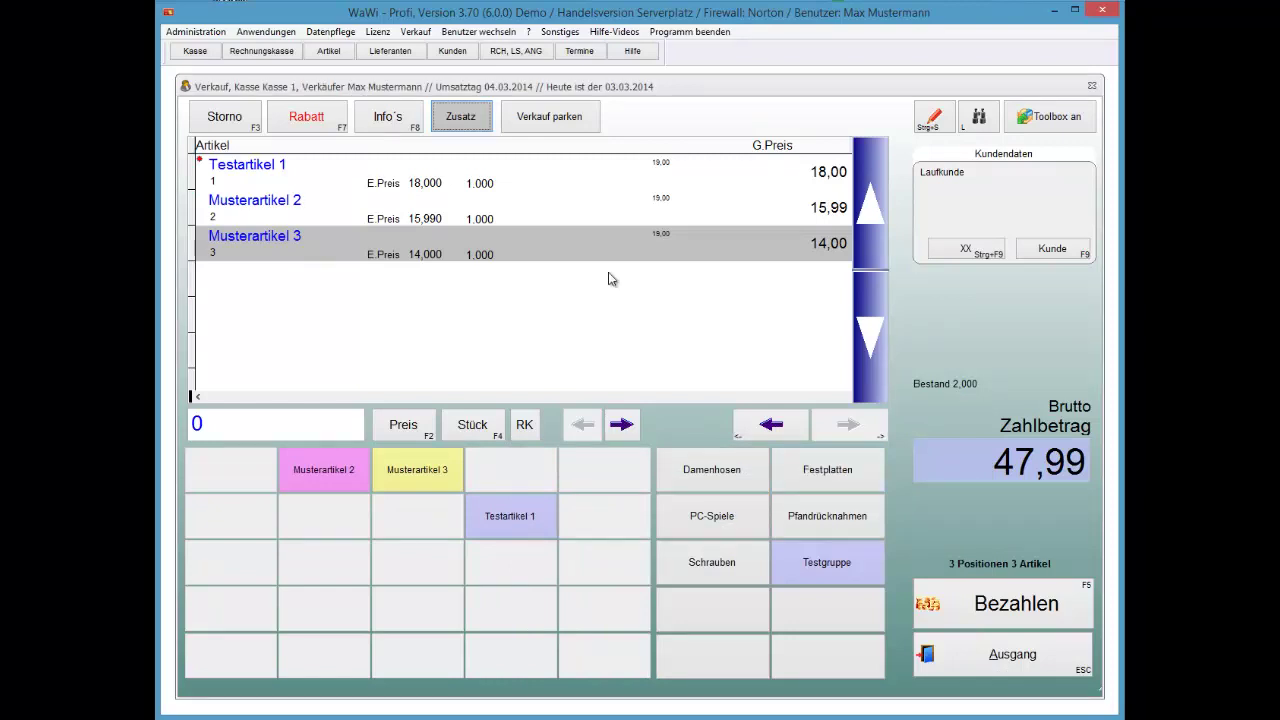
Void all three positions in the current sale.
click(218, 118)
click(218, 118)
click(218, 120)
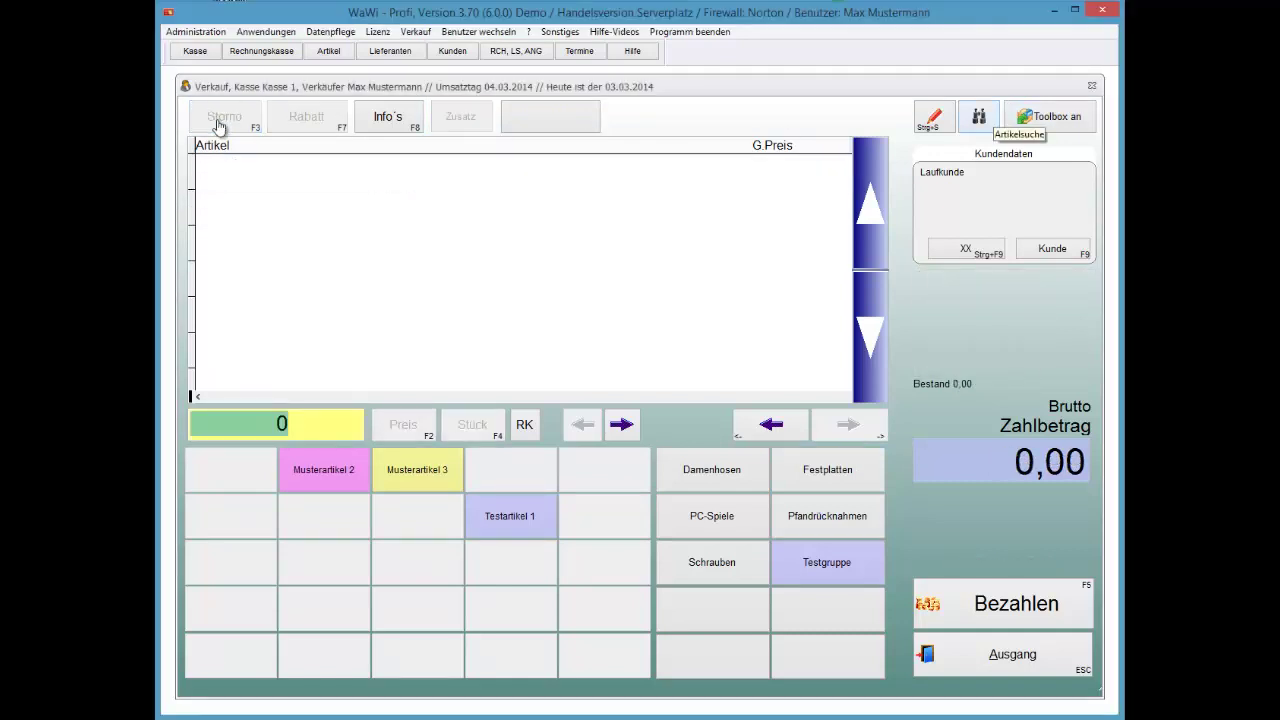
Add Fang den Käfer from the article search at a price of 9,99, and void that position again.
key(l)
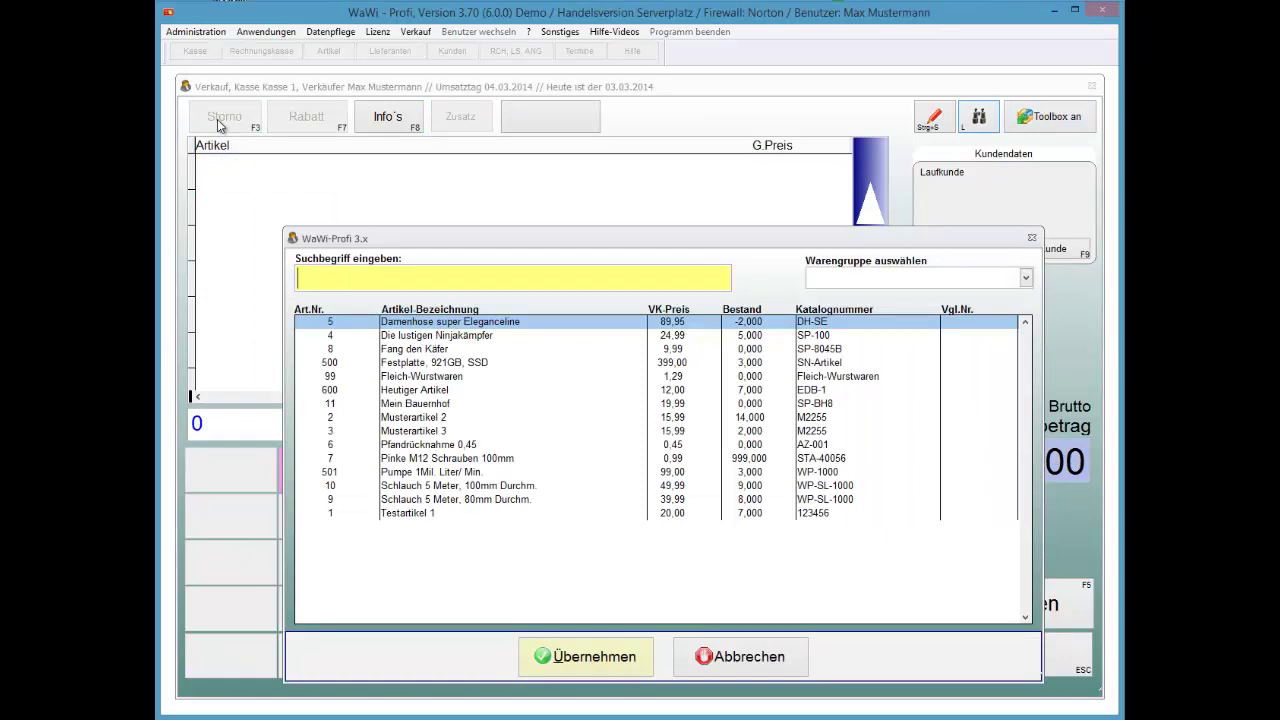
key(Down)
key(Down)
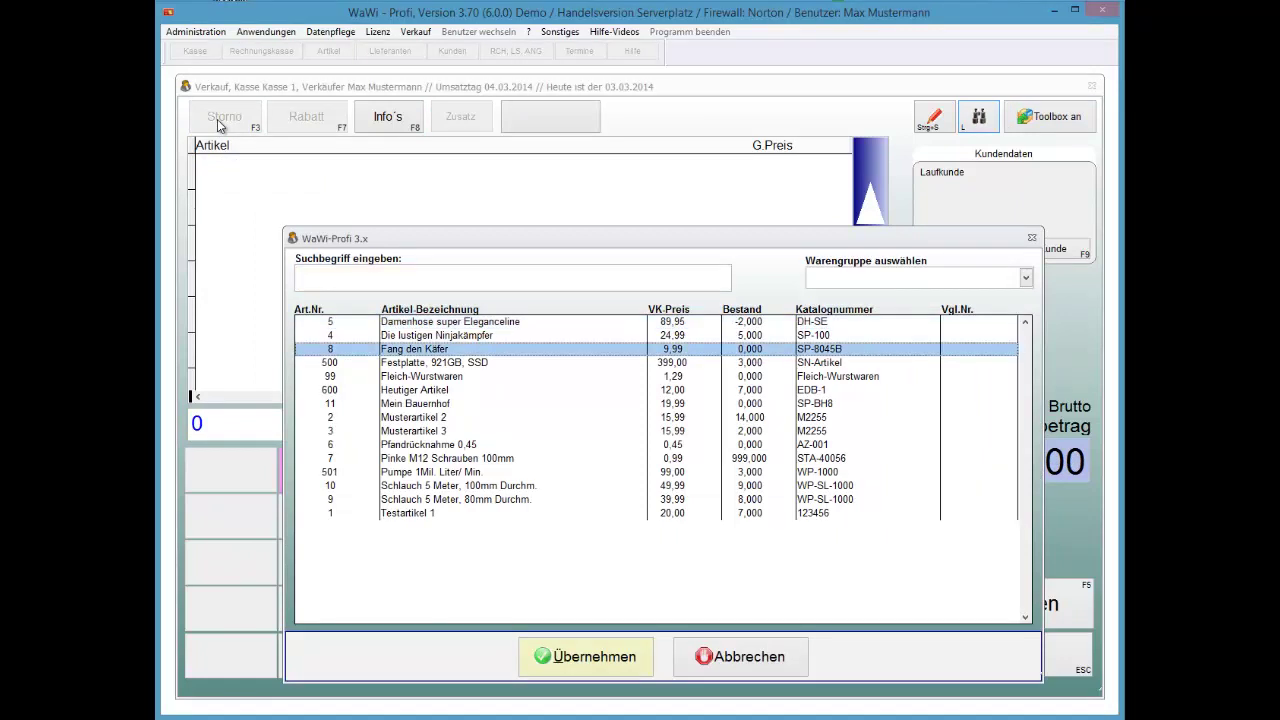
key(Return)
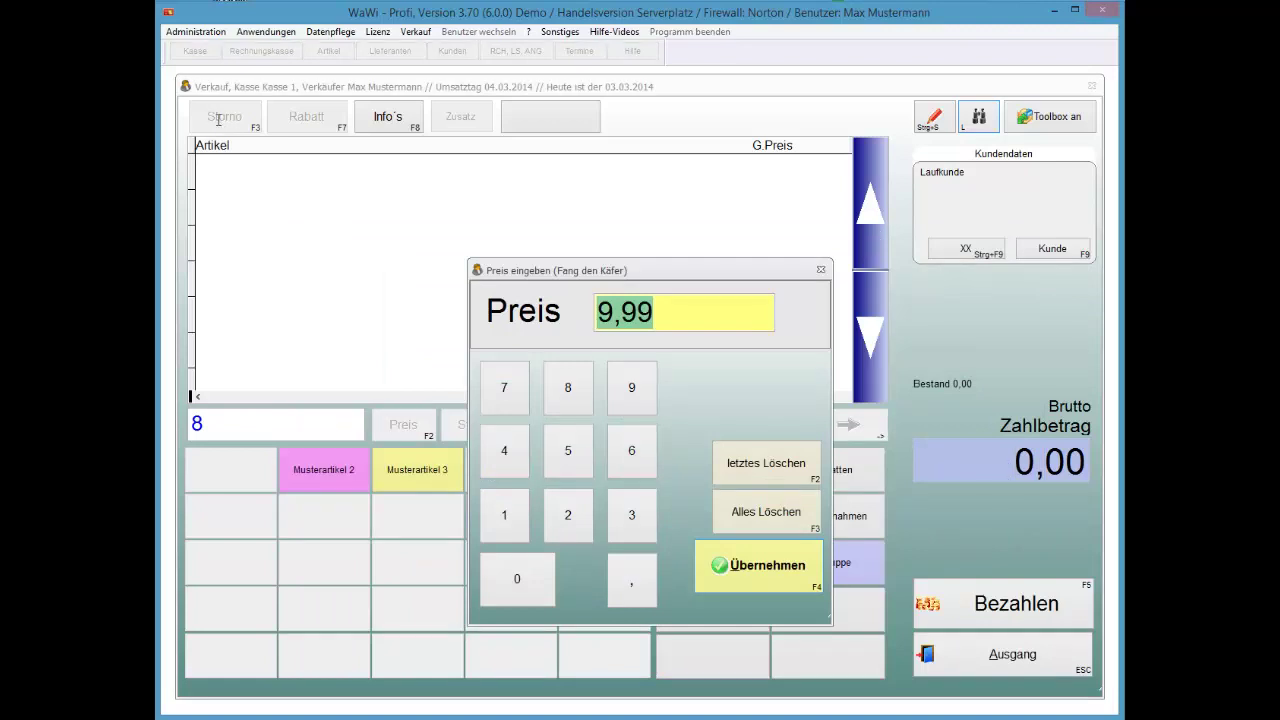
key(Return)
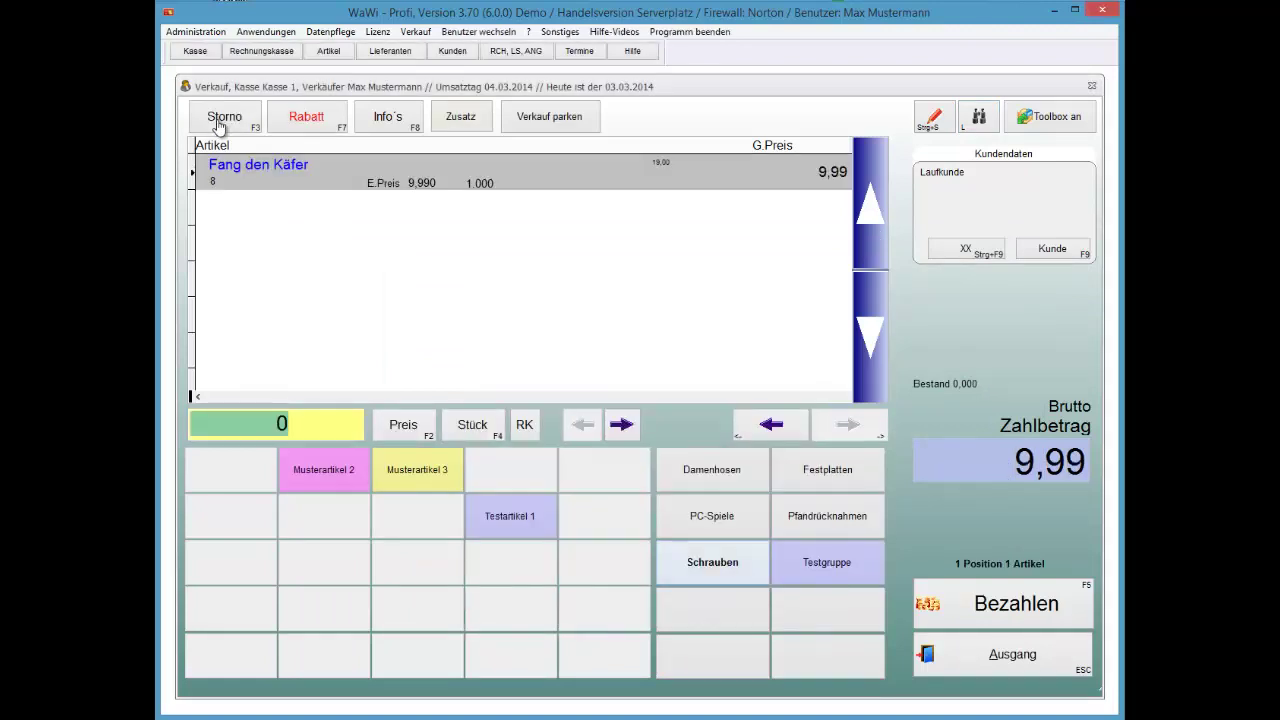
click(220, 124)
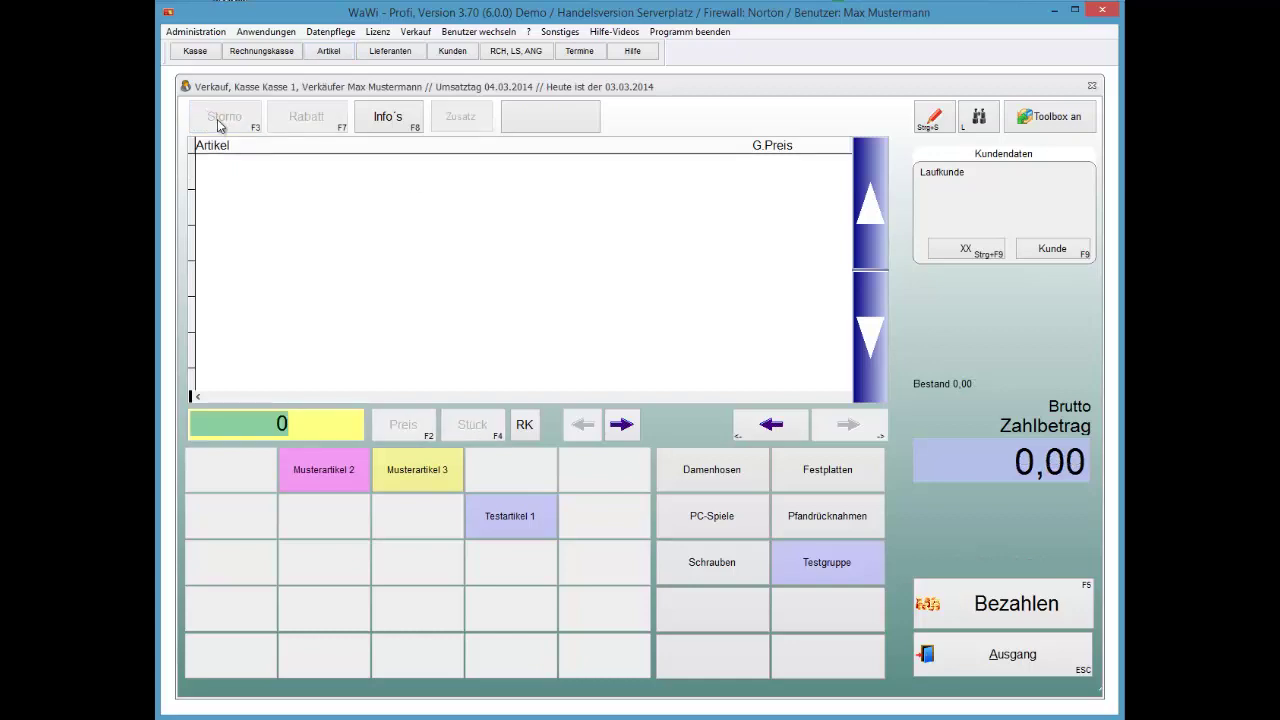
Leave the register and disable the Touchscreen - Kasse option in the register's behaviour and appearance system settings.
key(Escape)
key(Return)
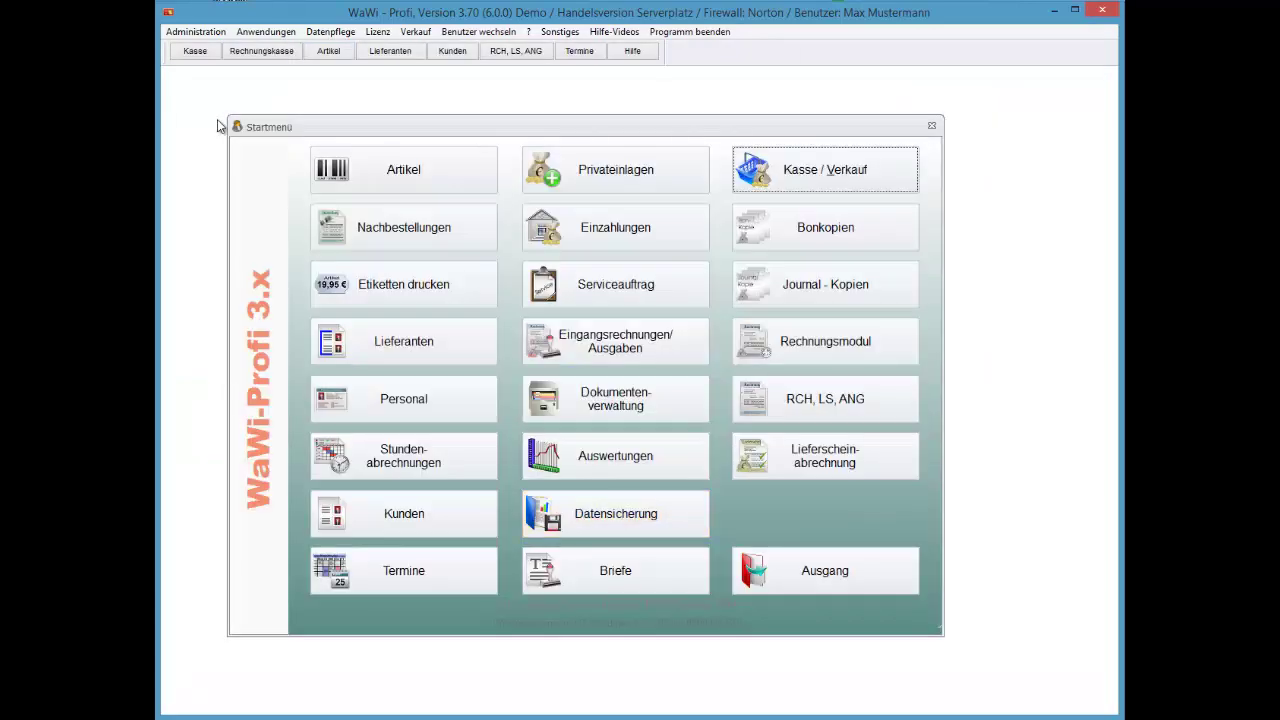
key(alt+a)
key(Right)
key(Return)
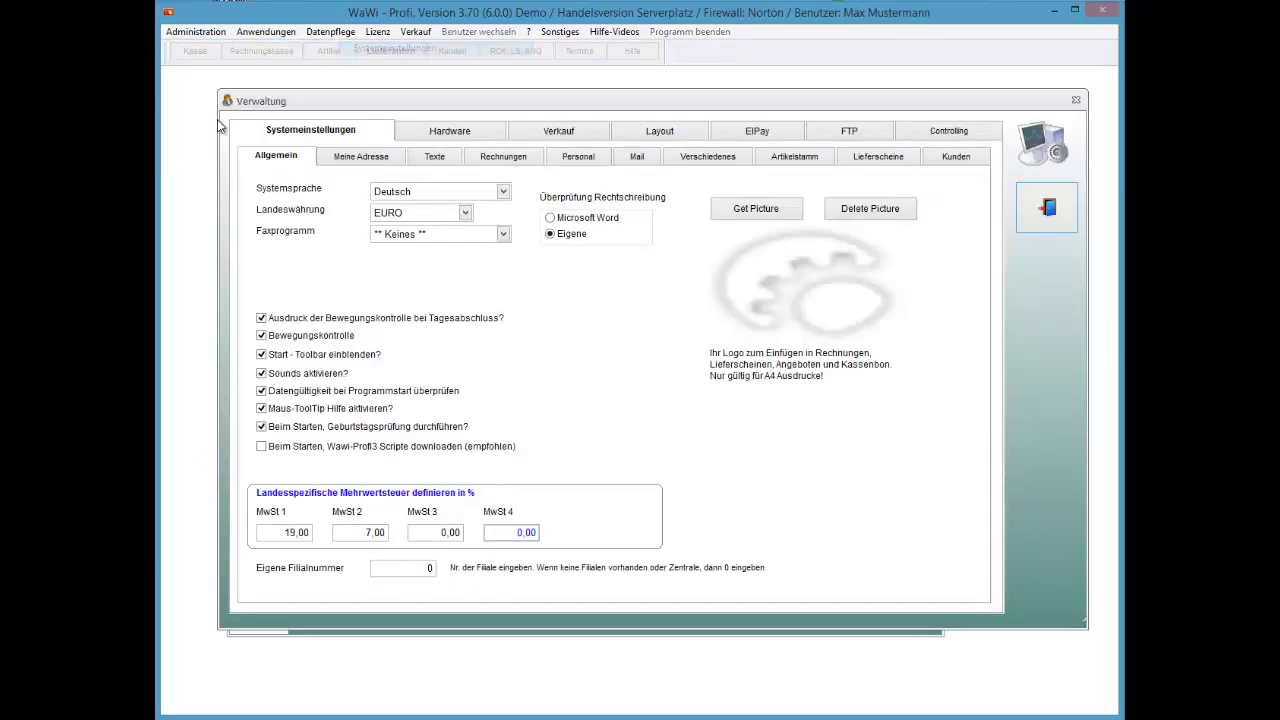
key(ctrl+Tab)
key(ctrl+Tab)
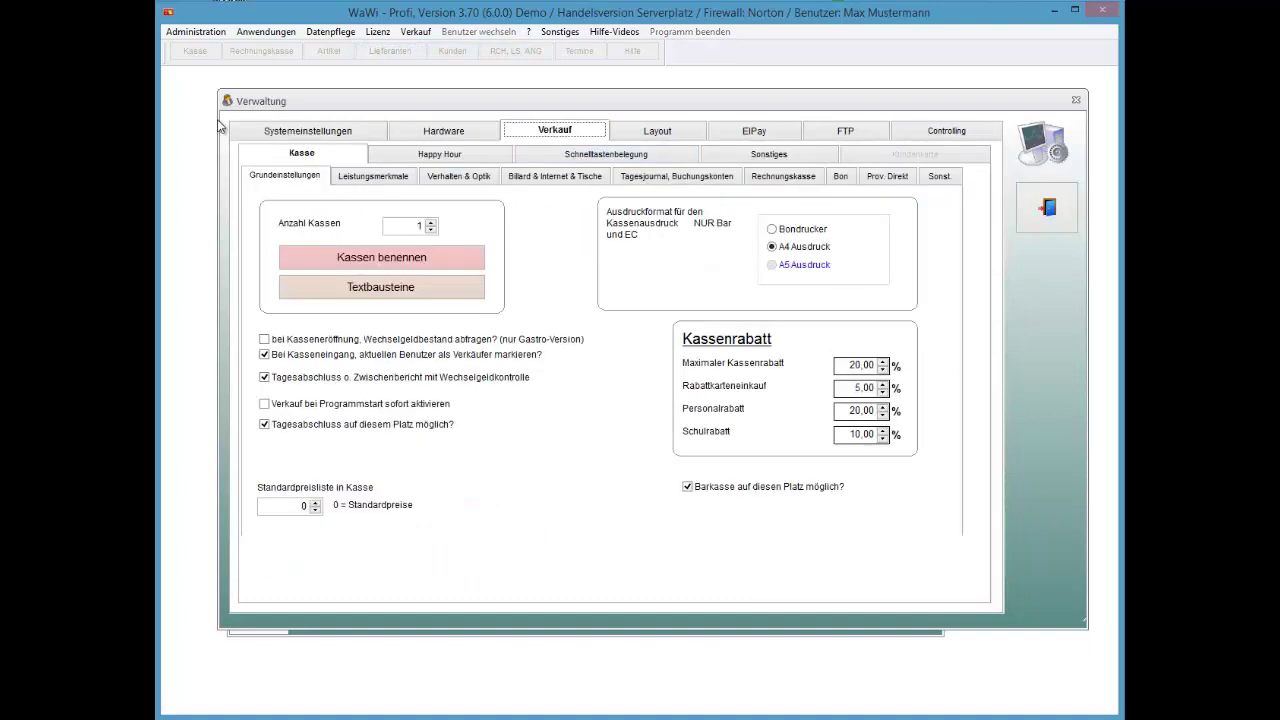
key(ctrl+Tab)
key(ctrl+Tab)
key(space)
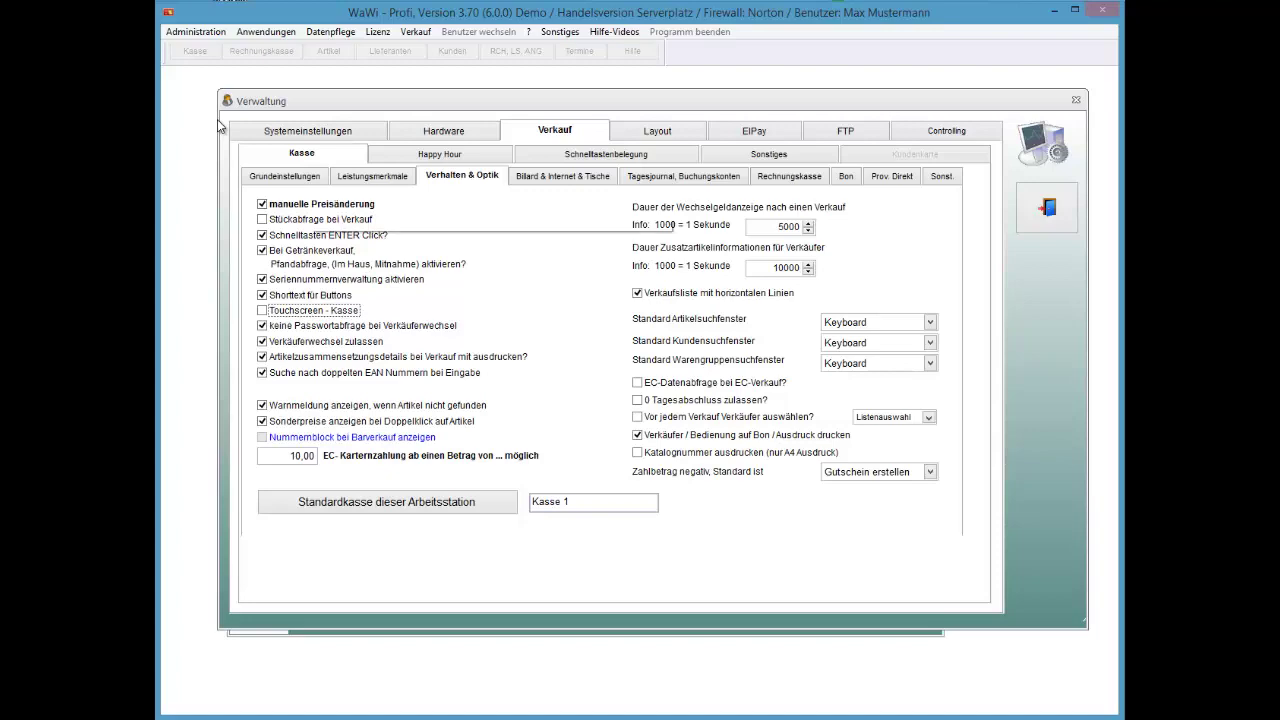
key(Escape)
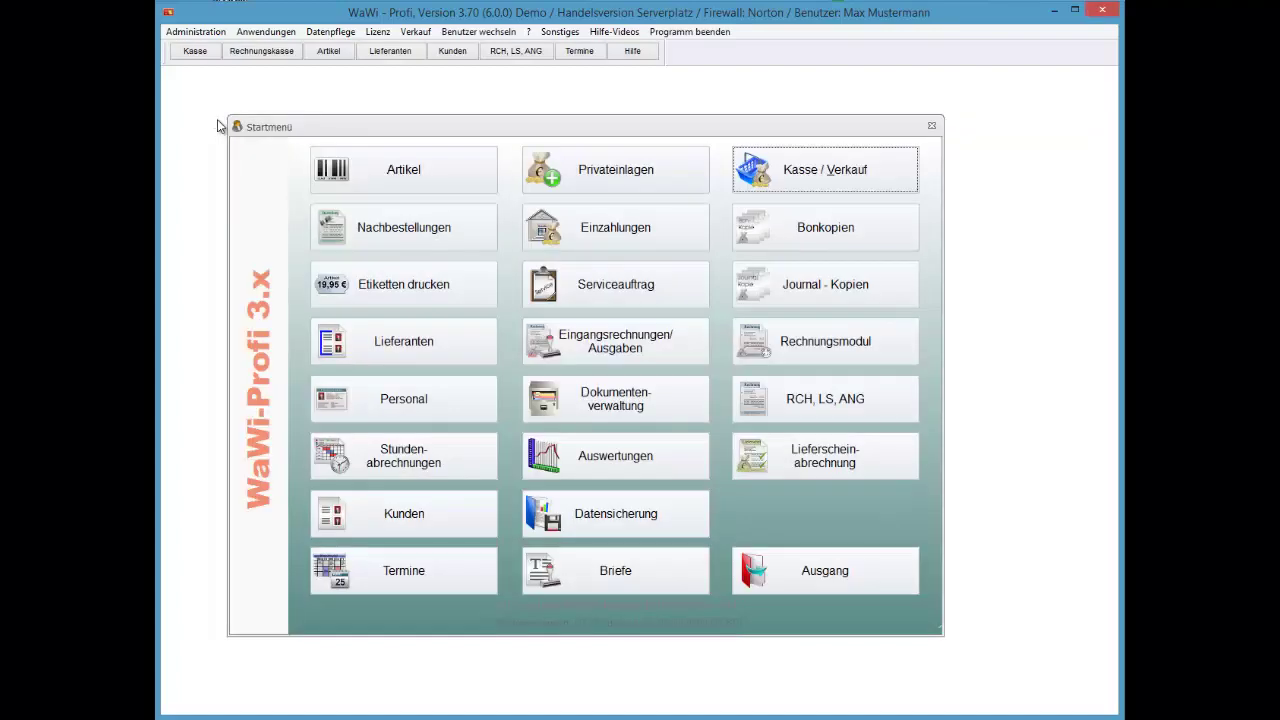
Reopen the sales register from the start menu with the first listed seller.
key(Right)
key(Right)
key(Return)
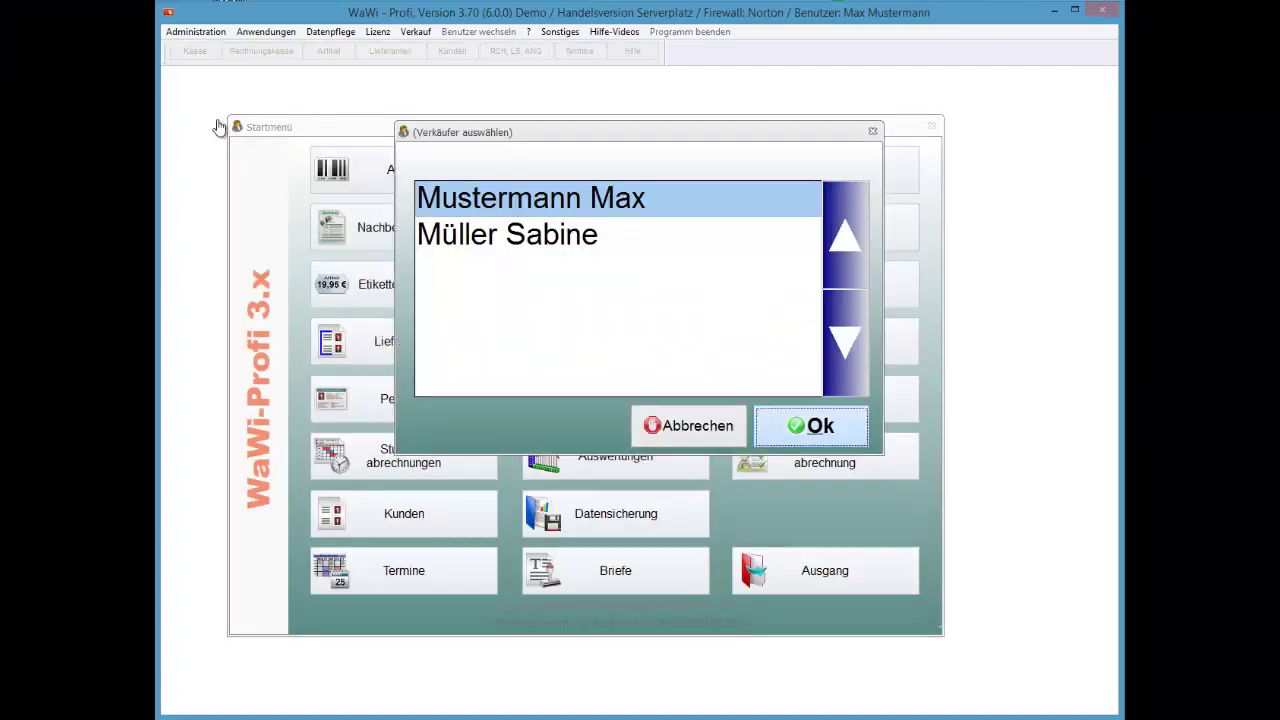
key(Return)
Add one Musterartikel 3 from the article search to the sale at the standard price of 15,99.
key(l)
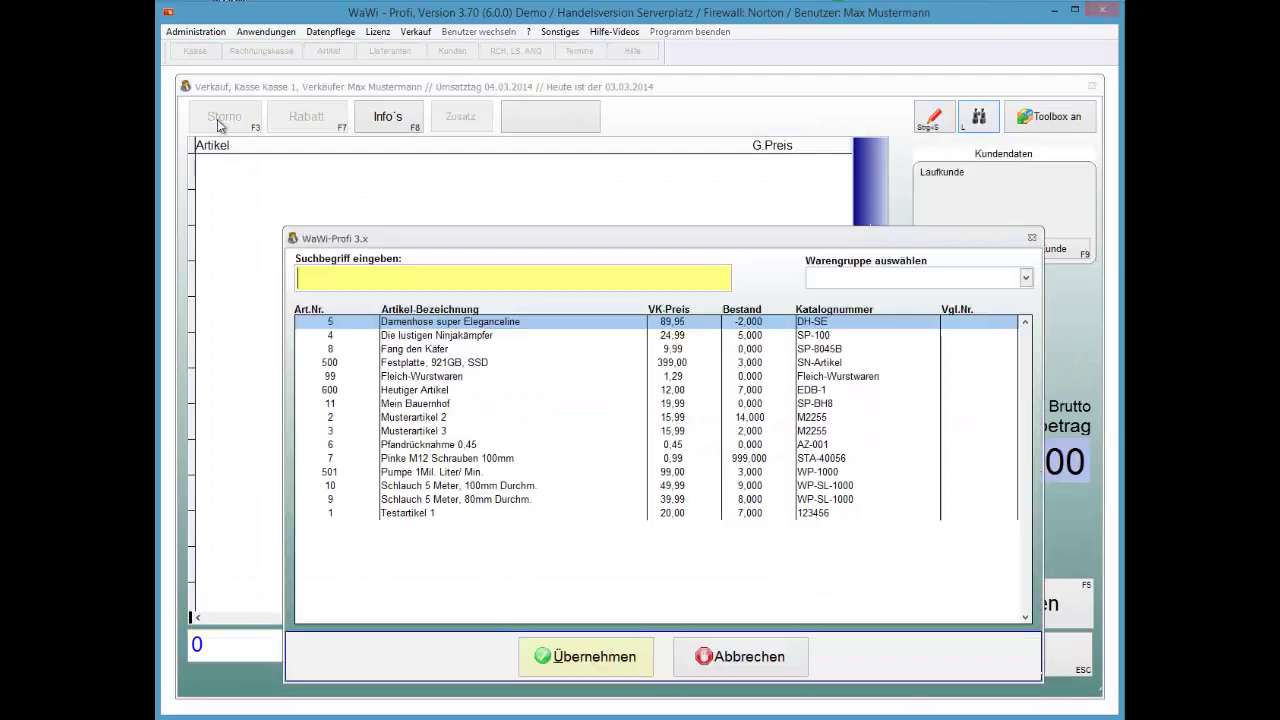
key(Down)
key(Down)
key(Down)
key(Down)
key(Down)
key(Down)
key(Down)
key(Down)
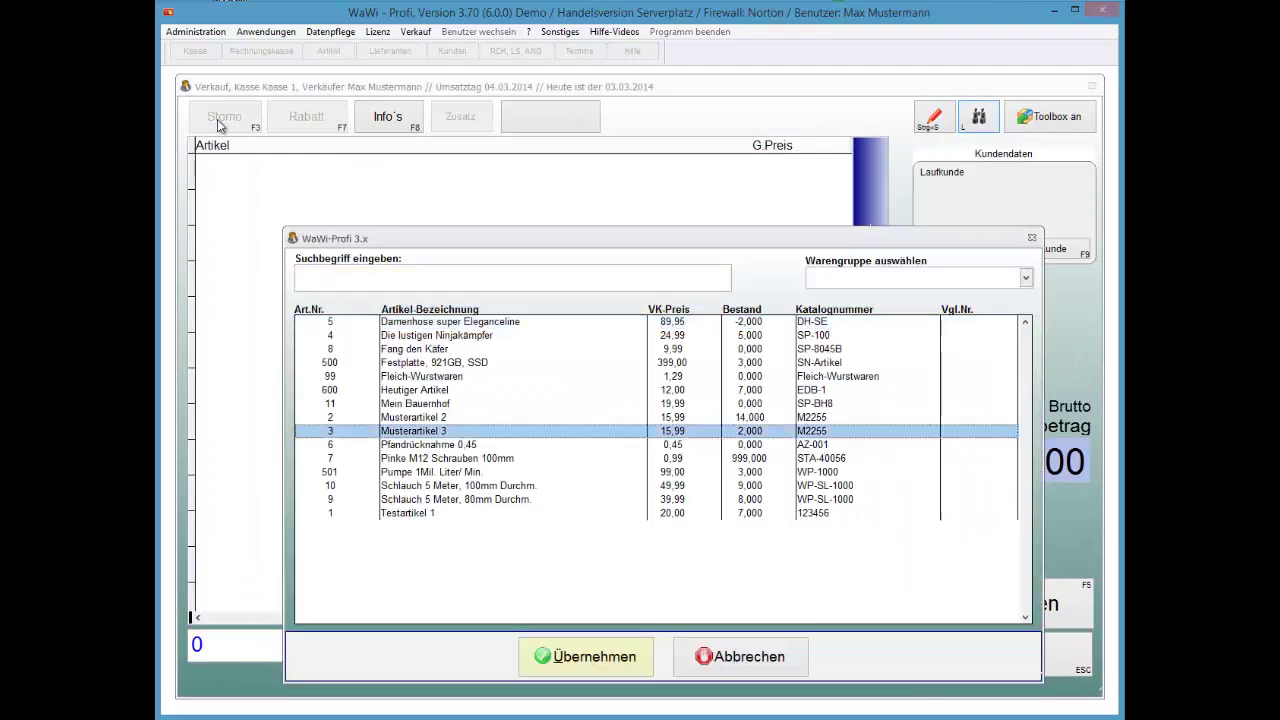
key(Return)
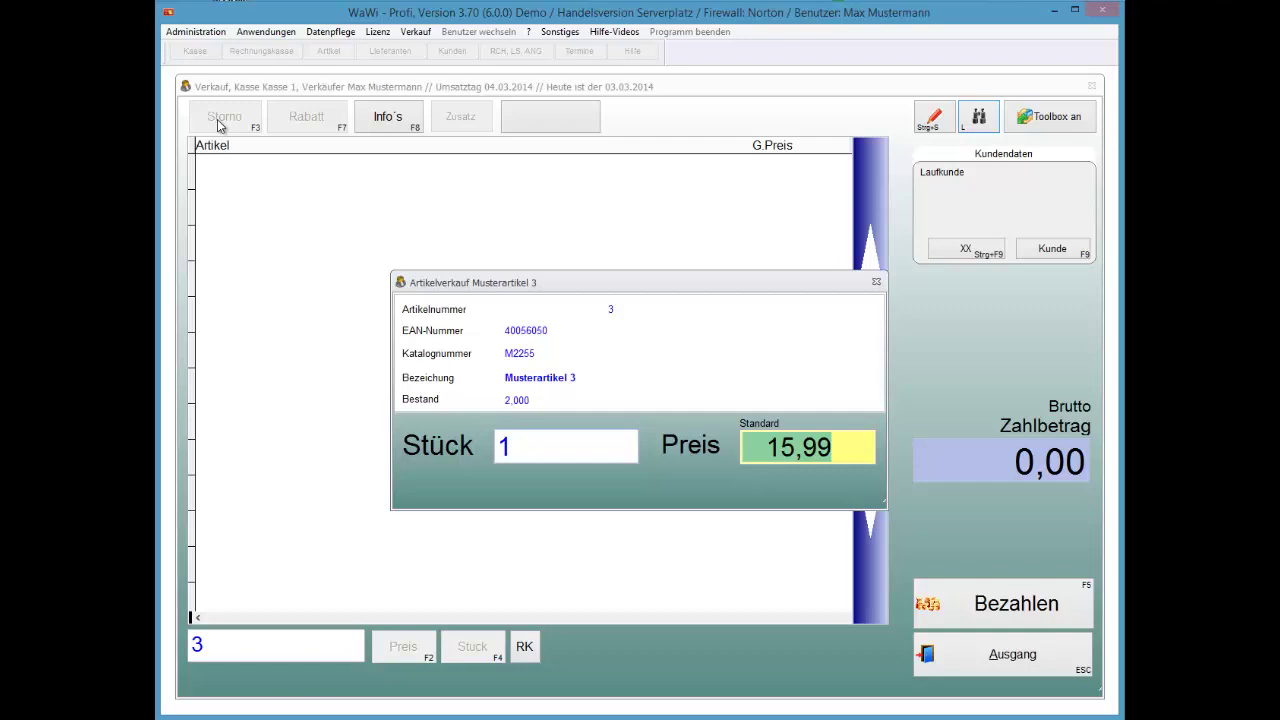
key(Return)
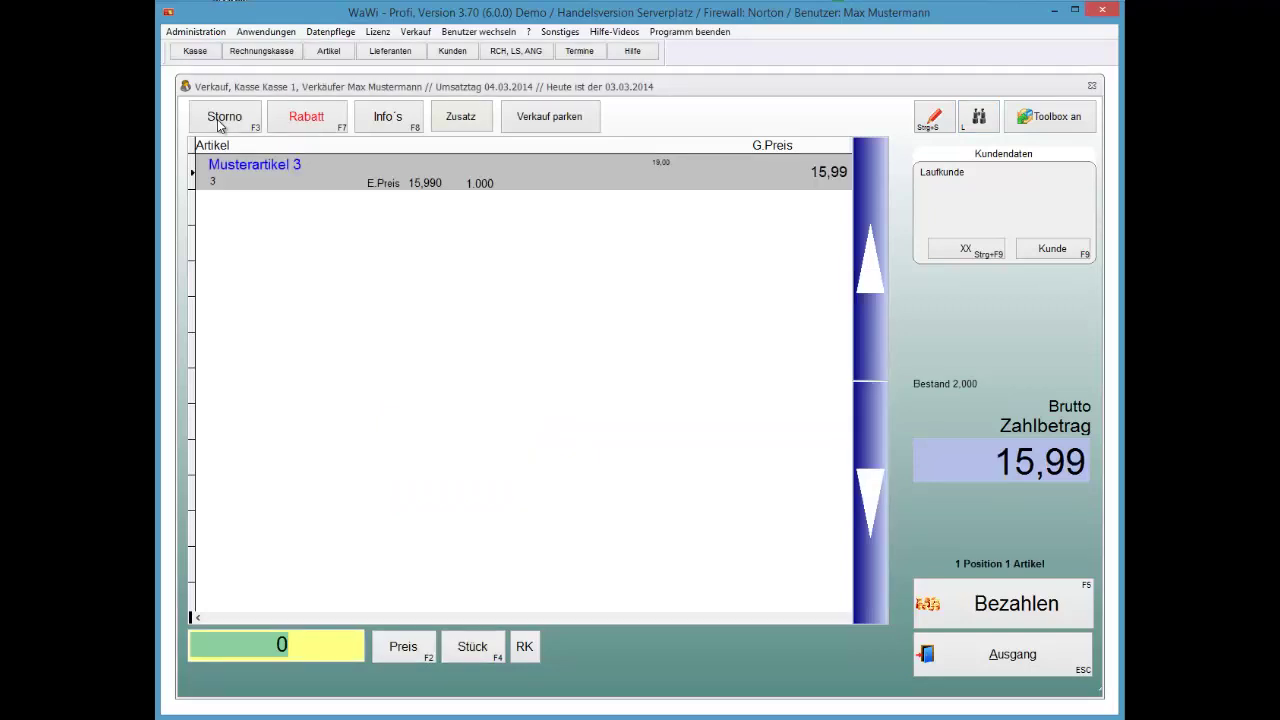